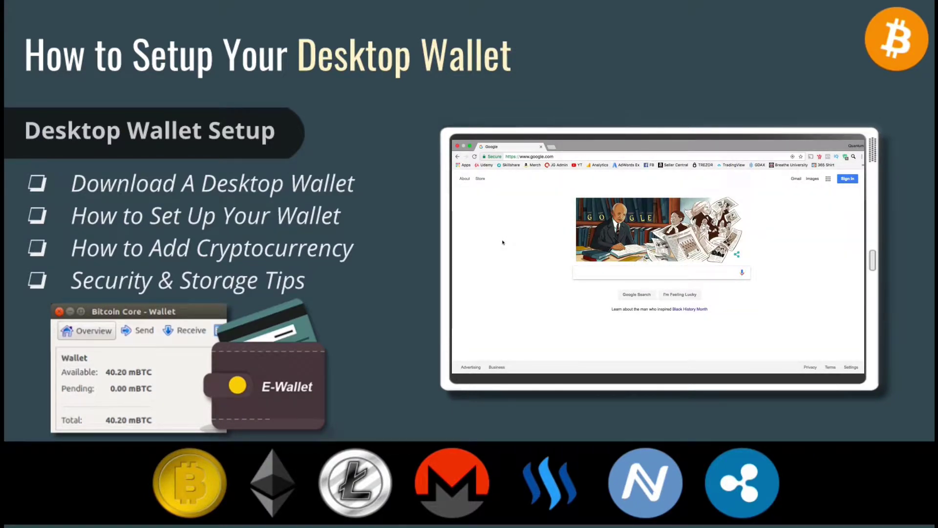
Step: Go to bitcoin.org in Chrome
key("super+l")
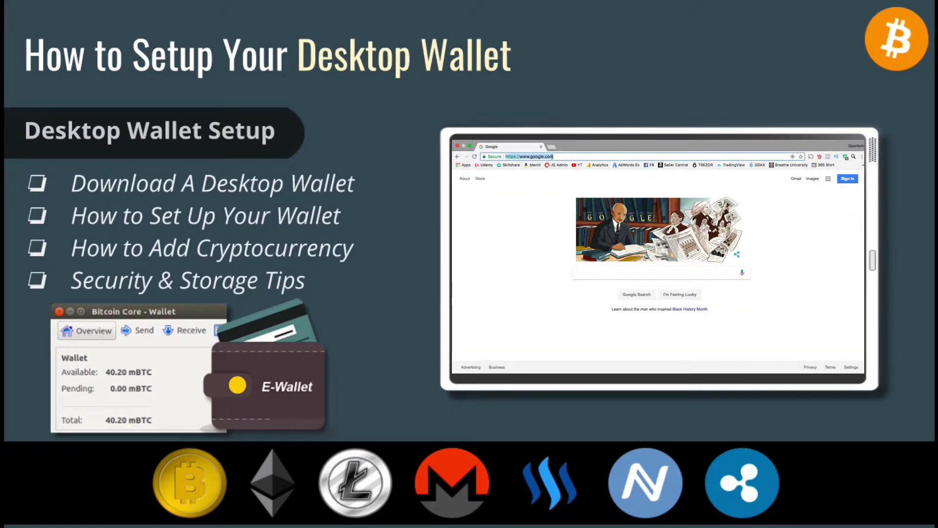
type("Bitcoin.org/en/")
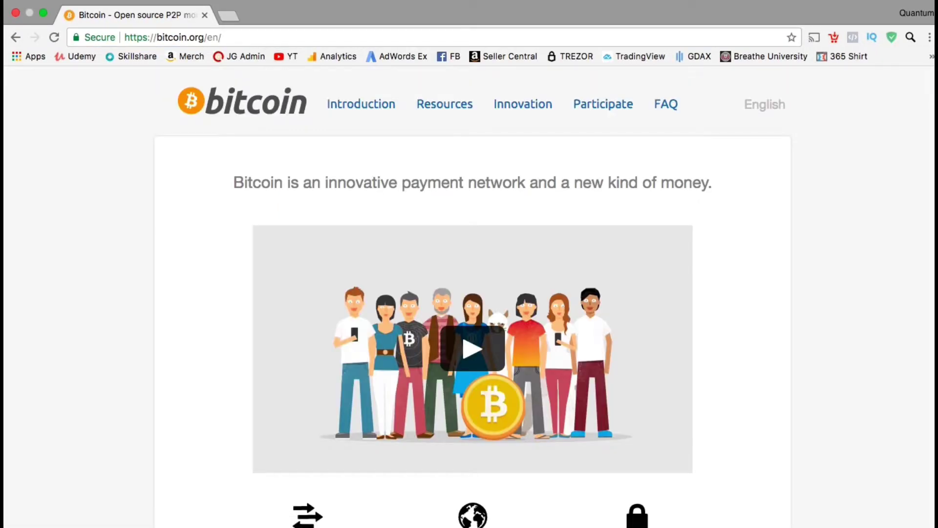
scroll(113, 251, "down", 8)
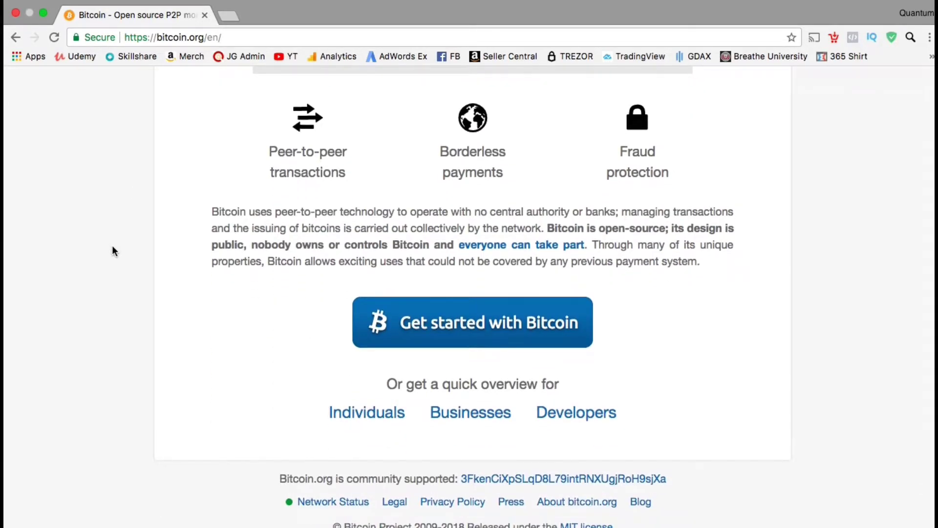
scroll(113, 251, "up", 8)
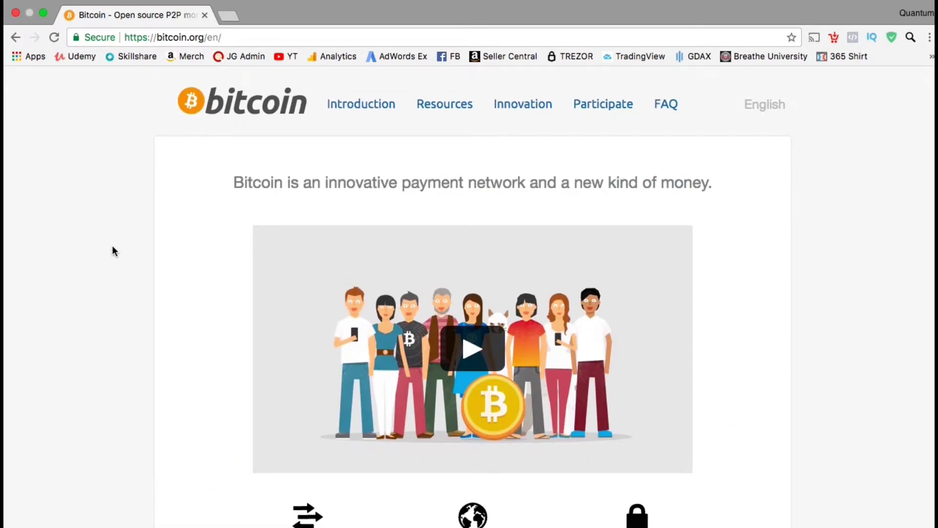
Step: Open the Introduction > Getting started page and continue to the Choose your Bitcoin wallet page
mouse_move(386, 105)
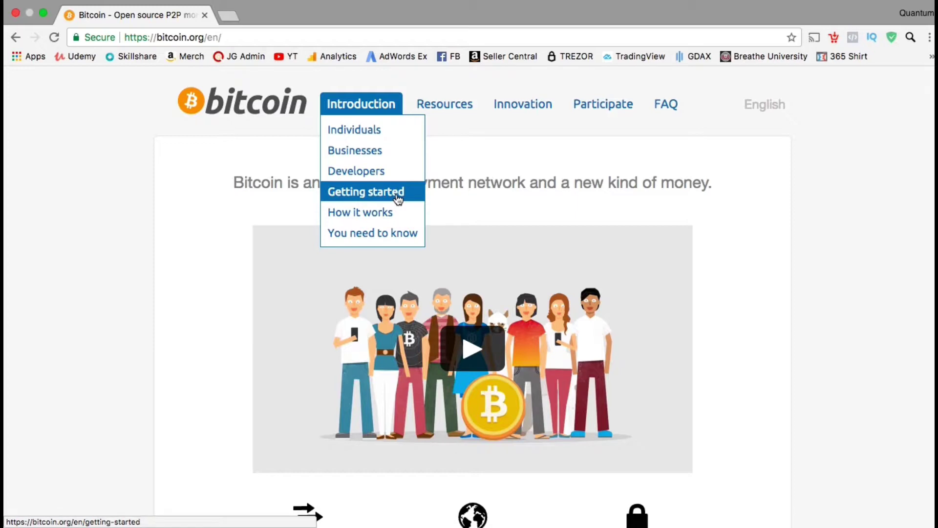
left_click(398, 198)
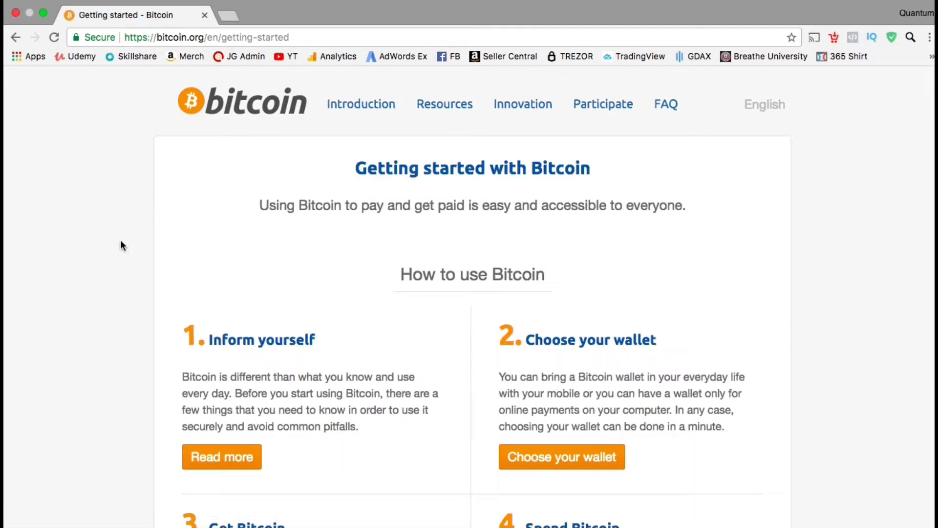
scroll(120, 241, "down", 5)
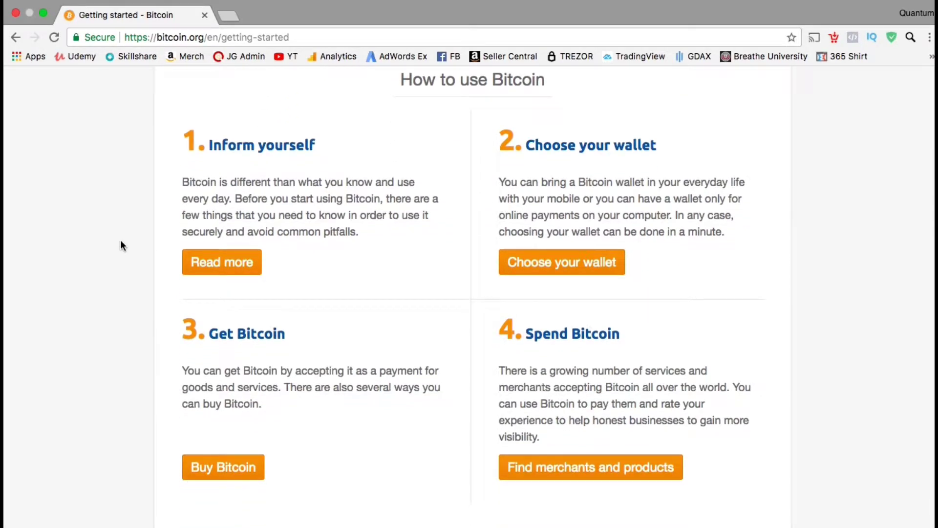
left_click(576, 277)
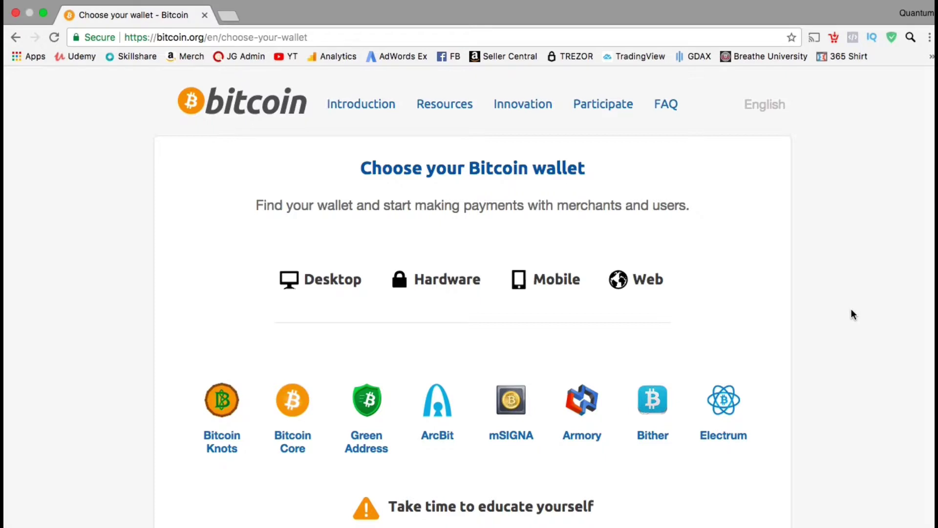
Step: List the Desktop wallets for Mac and open the Electrum wallet's page
scroll(852, 309, "down", 3)
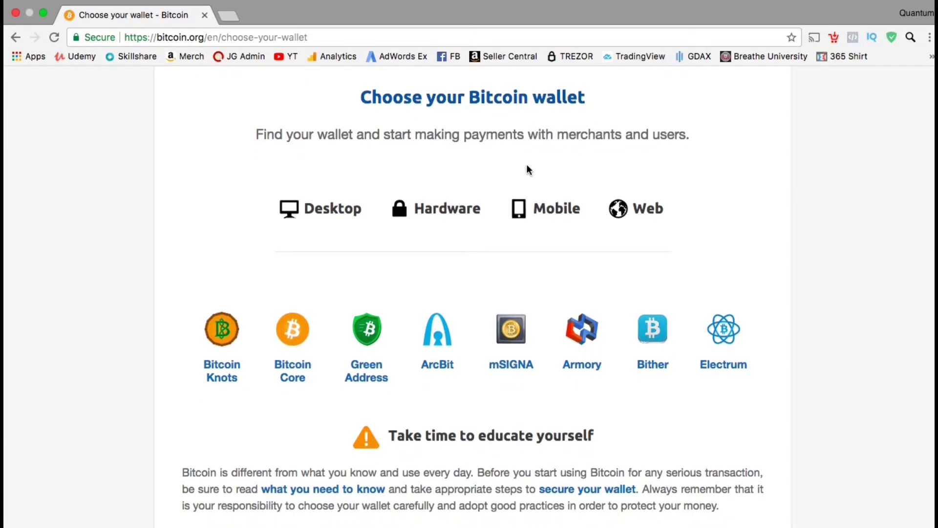
mouse_move(340, 208)
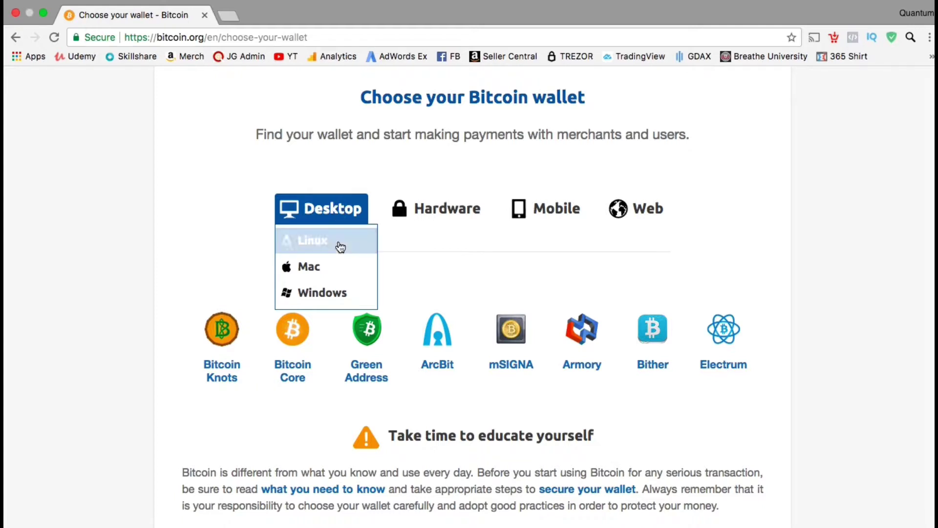
left_click(340, 272)
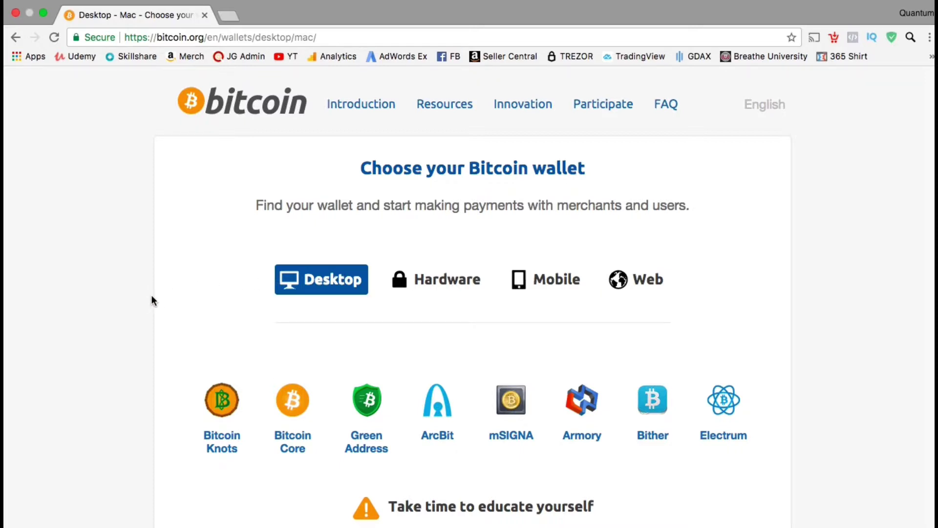
scroll(151, 296, "down", 3)
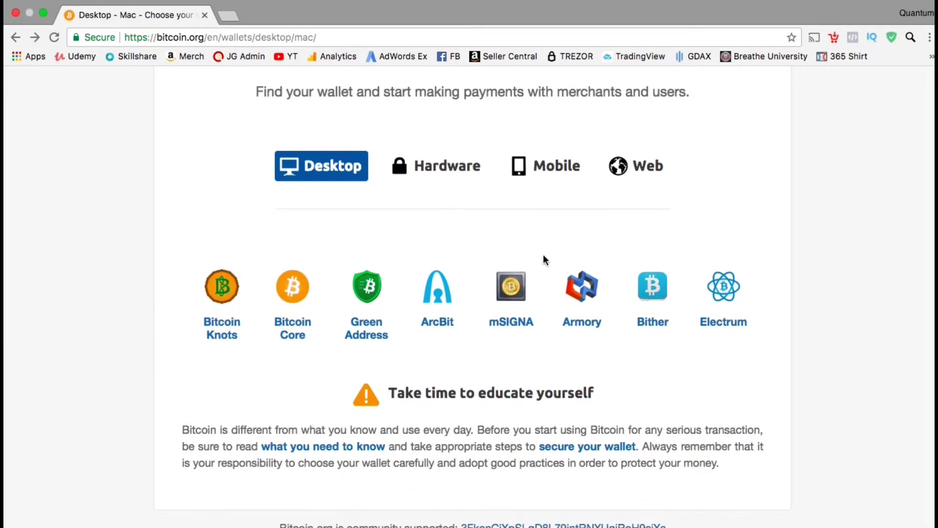
left_click(733, 292)
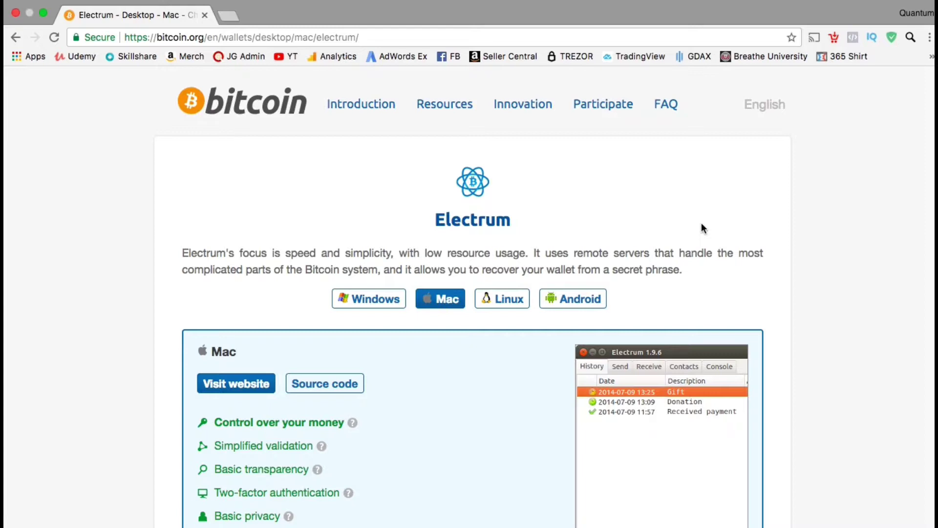
scroll(794, 302, "down", 4)
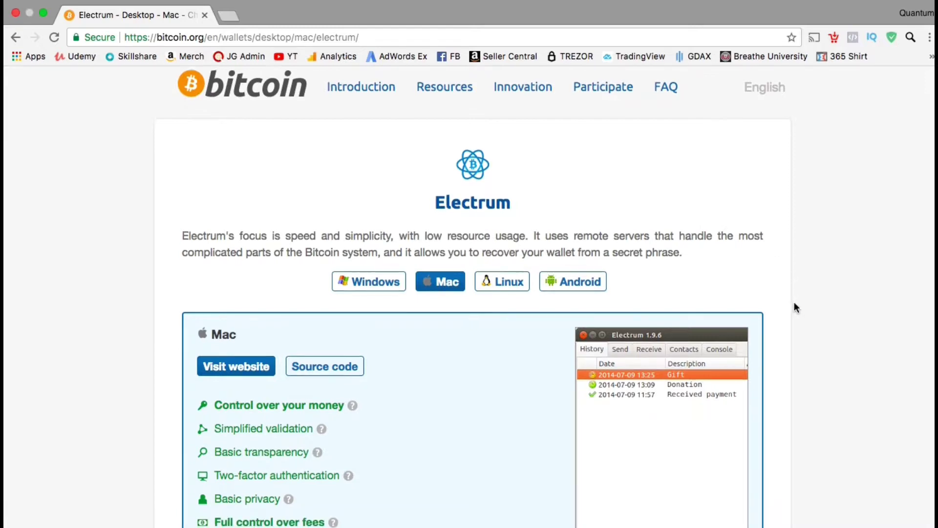
scroll(794, 307, "down", 3)
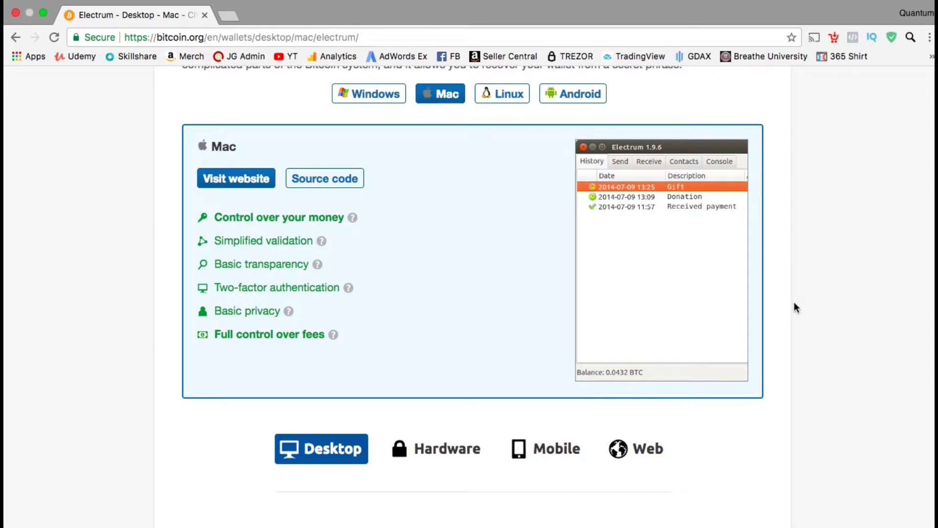
Step: Download electrum-3.0.5.dmg via the Executable for OS X link on electrum.org's download page
left_click(238, 180)
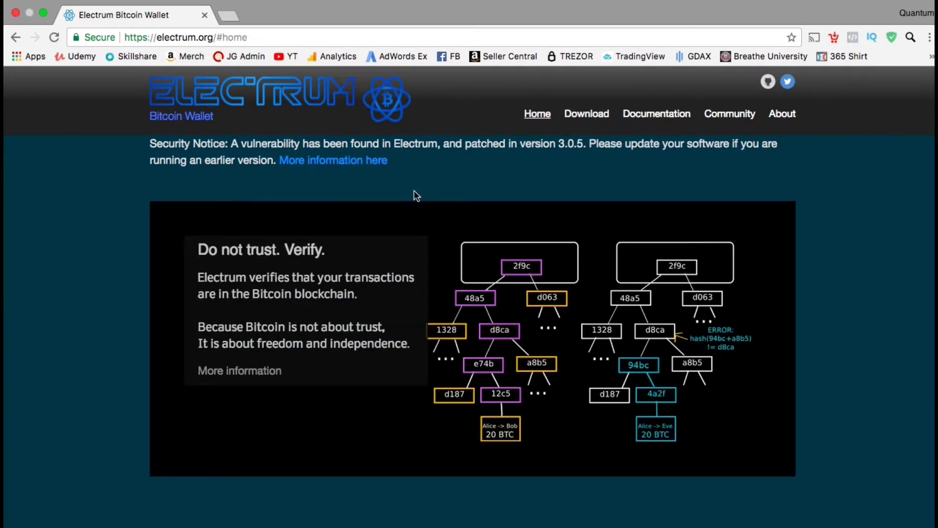
left_click(591, 121)
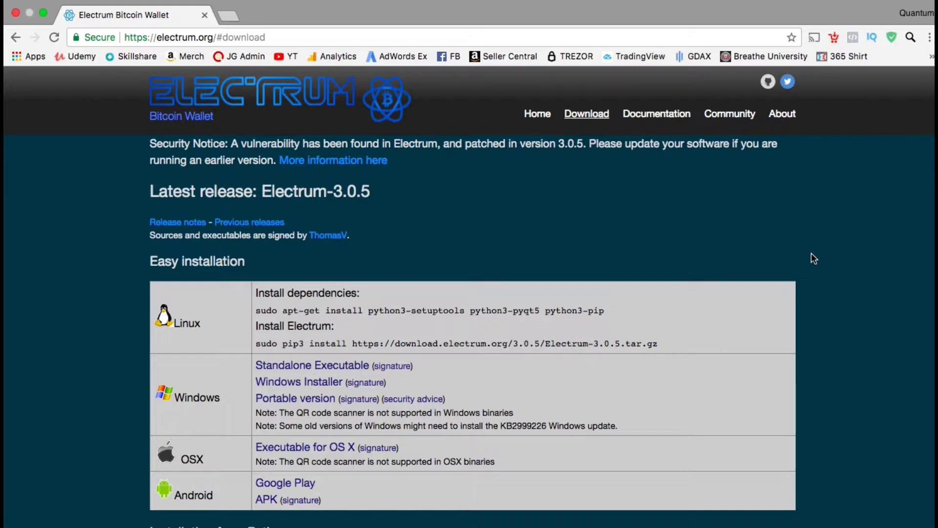
scroll(814, 258, "down", 5)
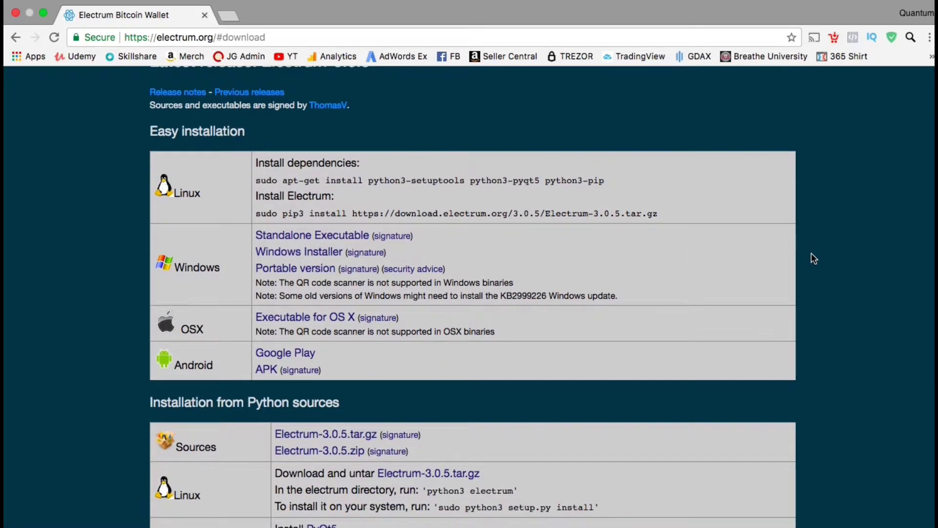
scroll(814, 259, "down", 2)
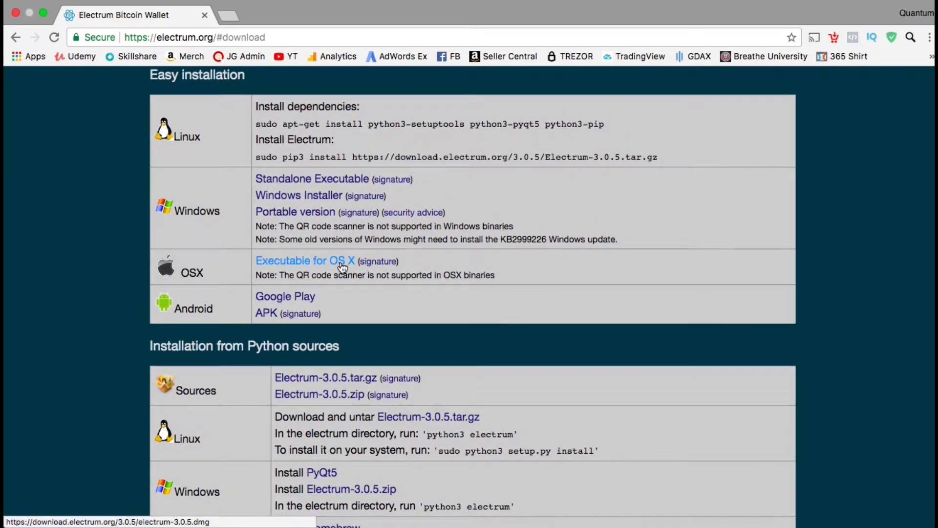
left_click(343, 267)
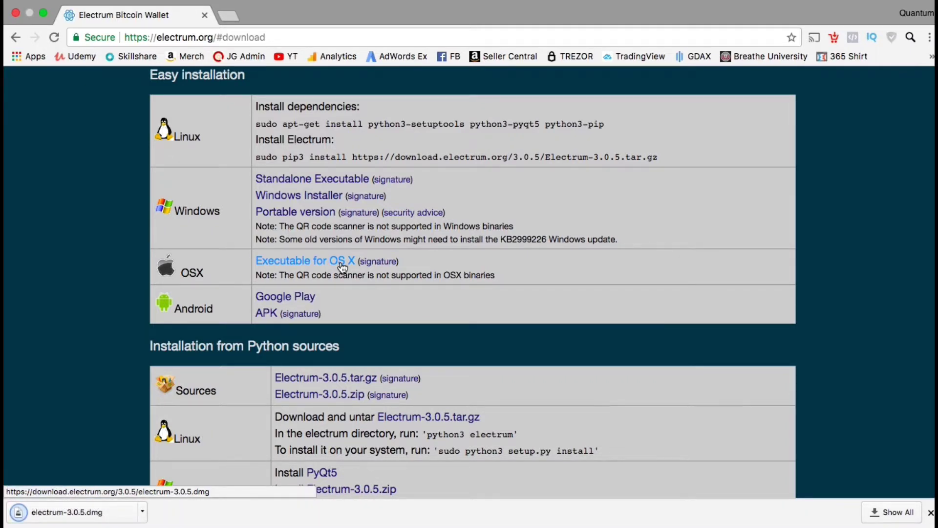
left_click(142, 511)
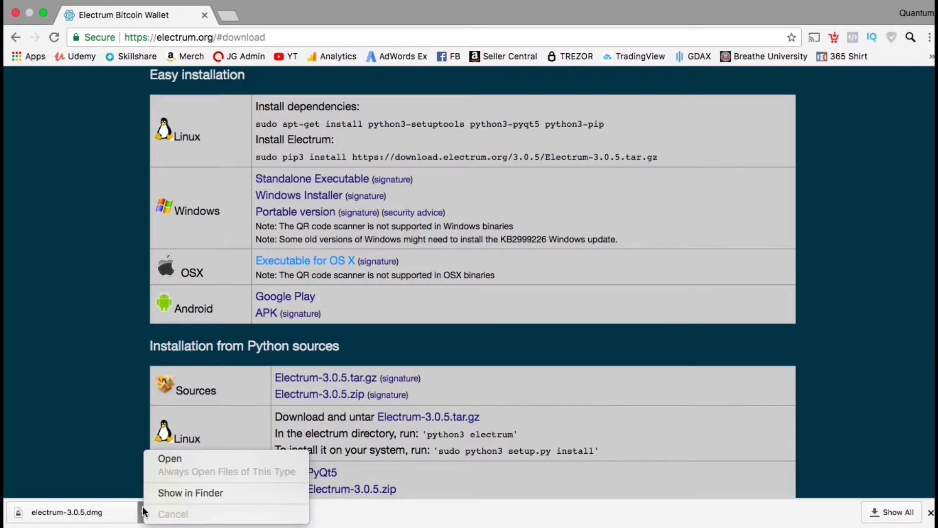
Step: Open electrum-3.0.5.dmg and try launching Electrum from the image and from a desktop copy
left_click(172, 460)
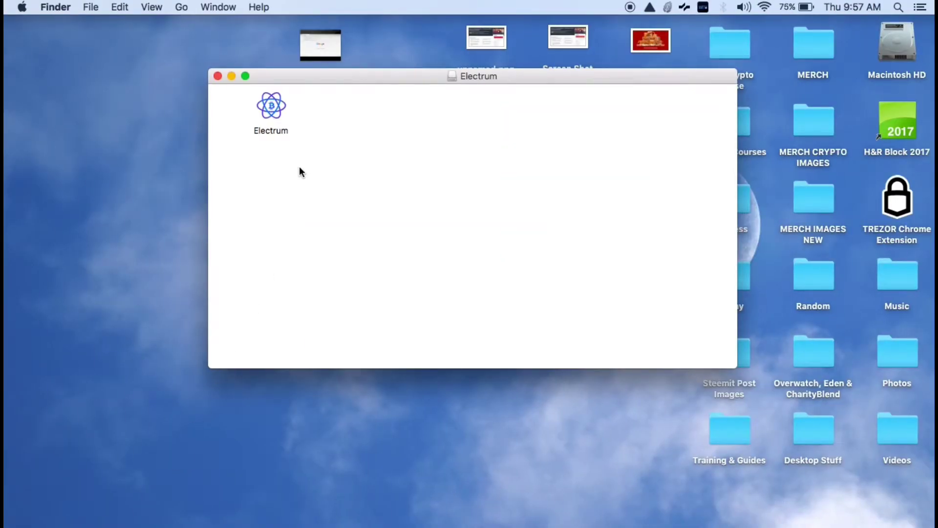
left_click(280, 134)
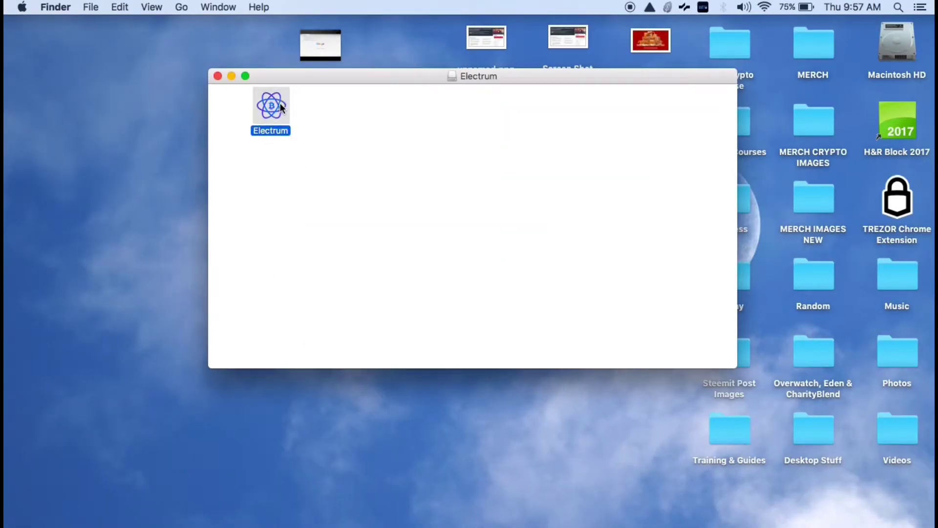
double_click(281, 107)
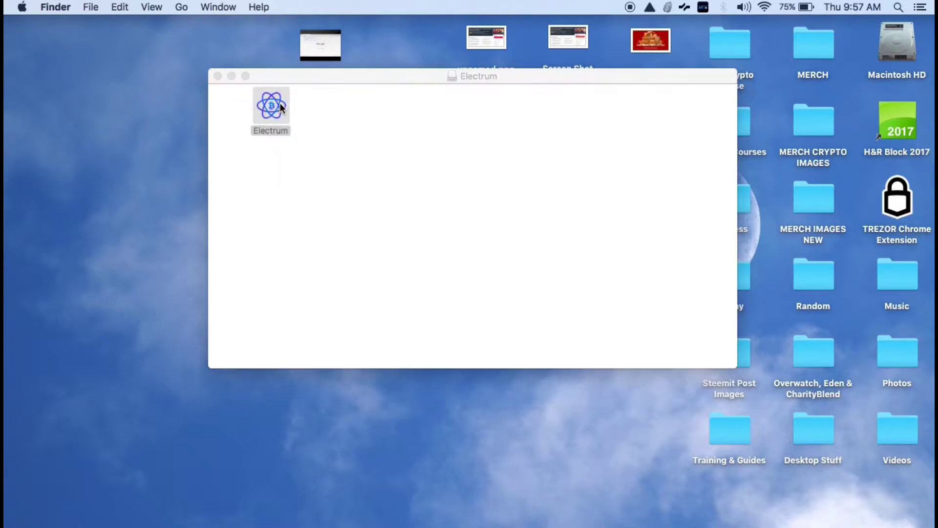
left_click_drag(281, 108, 139, 115)
double_click(140, 115)
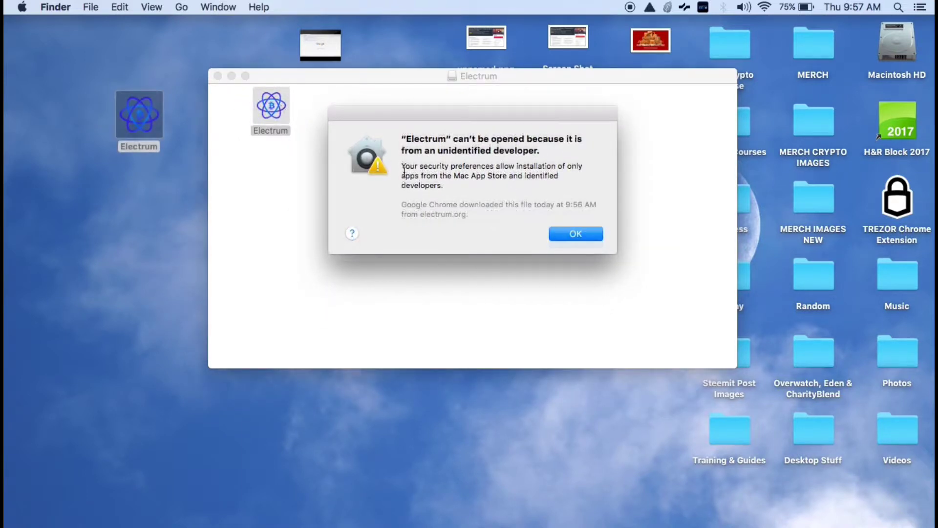
left_click(21, 8)
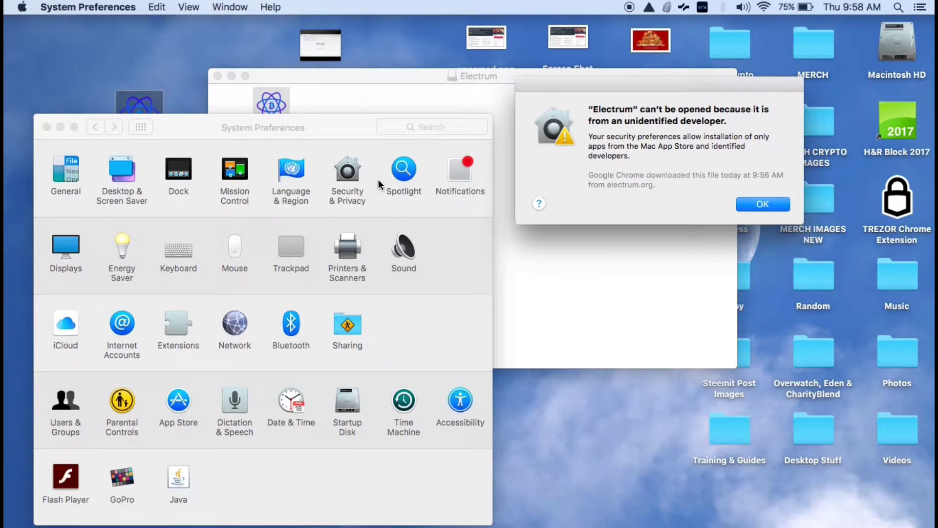
Step: Unlock Security & Privacy with the admin password and allow apps downloaded from Anywhere
left_click(350, 186)
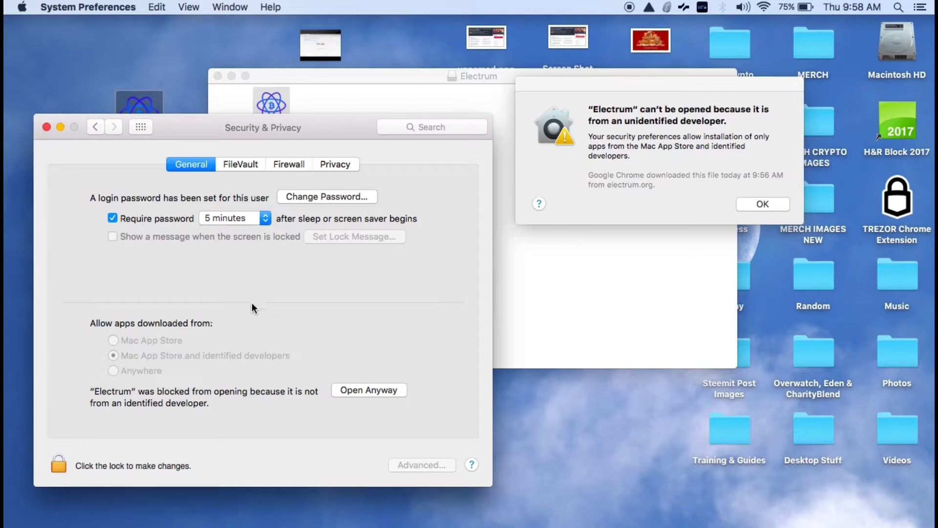
left_click(369, 389)
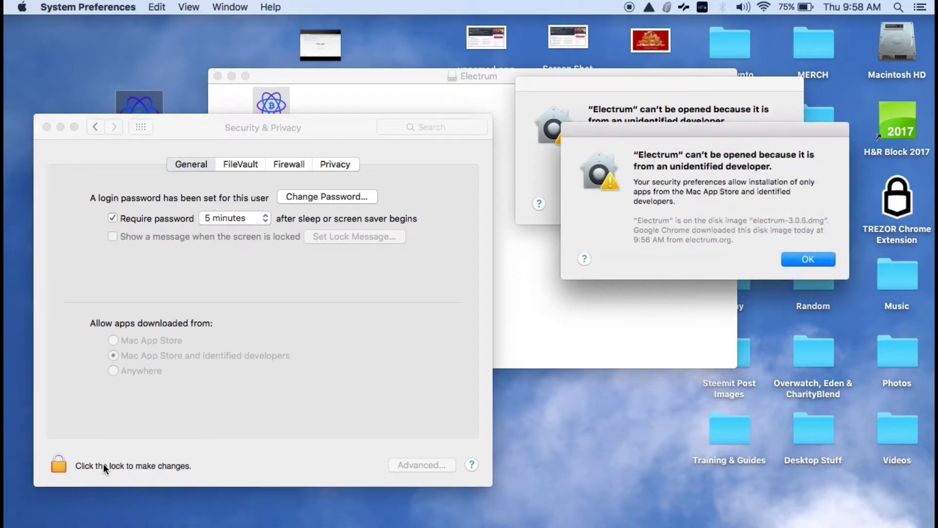
left_click(60, 464)
type("********")
key("Return")
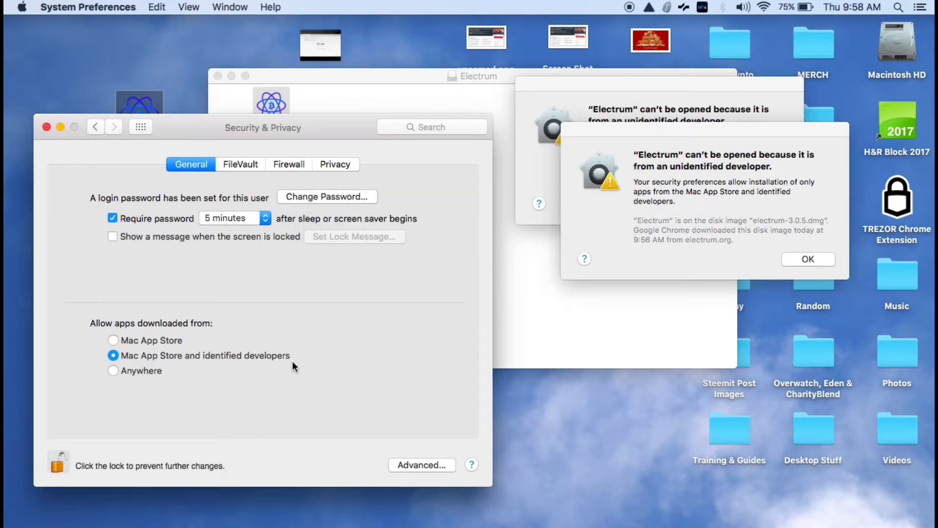
left_click(159, 373)
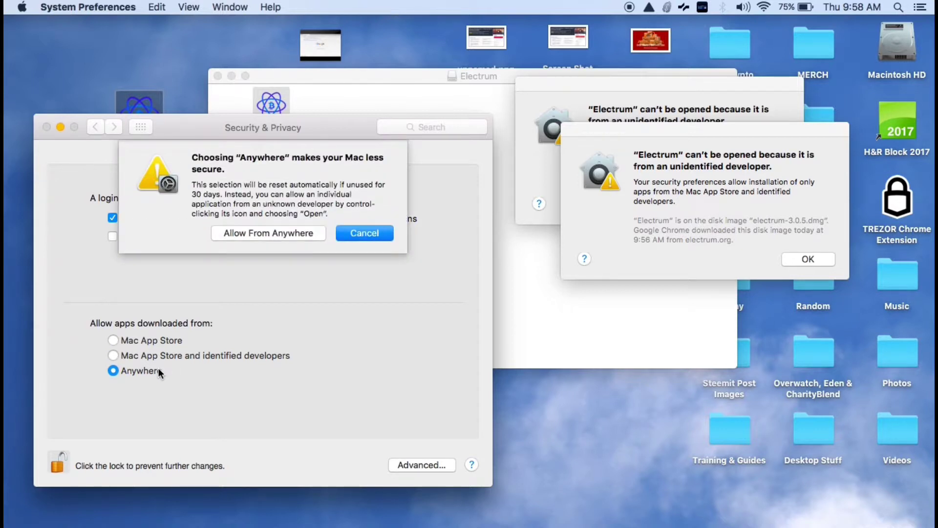
left_click(271, 233)
Step: Relaunch Electrum from the disk image and confirm opening it
left_click(506, 301)
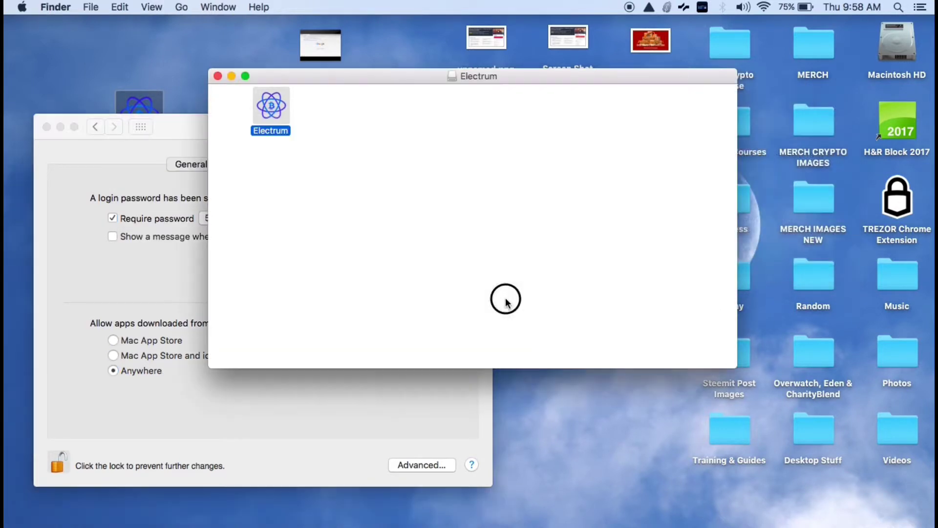
double_click(271, 106)
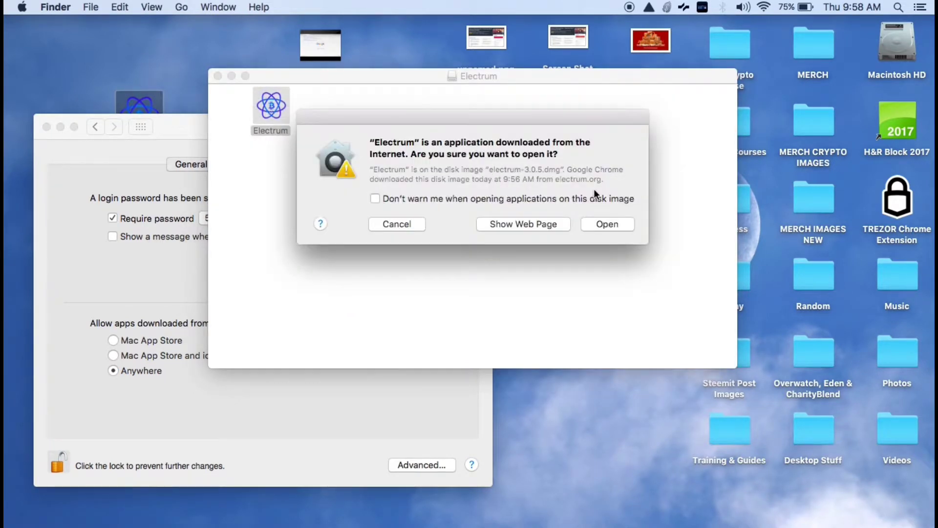
left_click(609, 224)
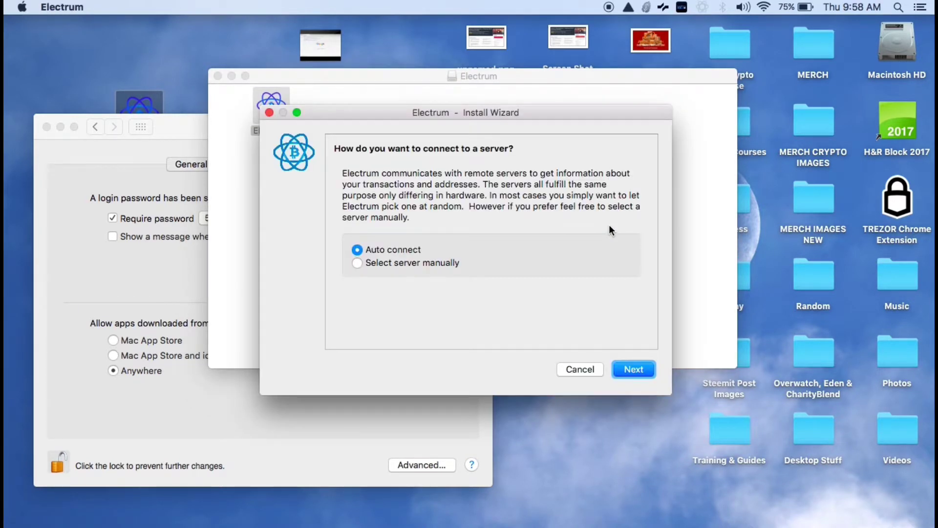
Step: Create standard wallet Desktop_wallet with auto server connection and a newly generated Standard seed
left_click(634, 370)
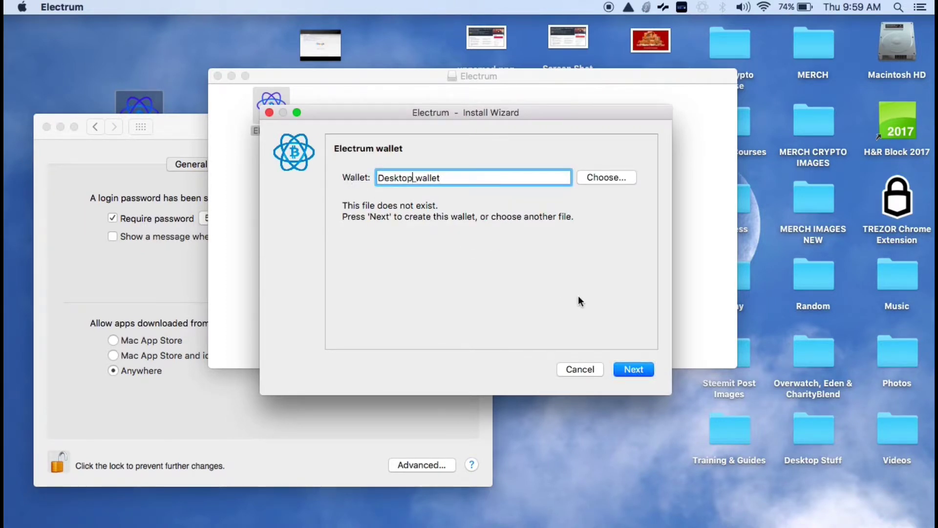
left_click(629, 367)
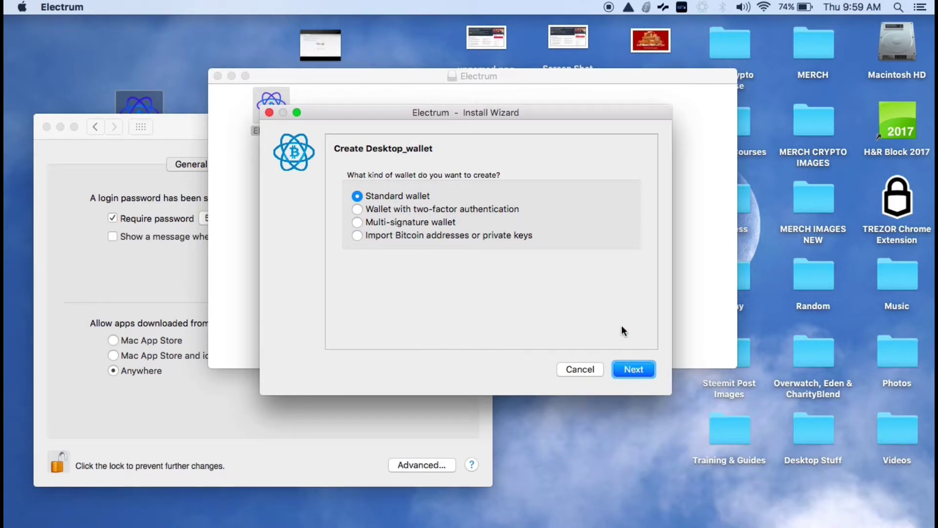
left_click(632, 370)
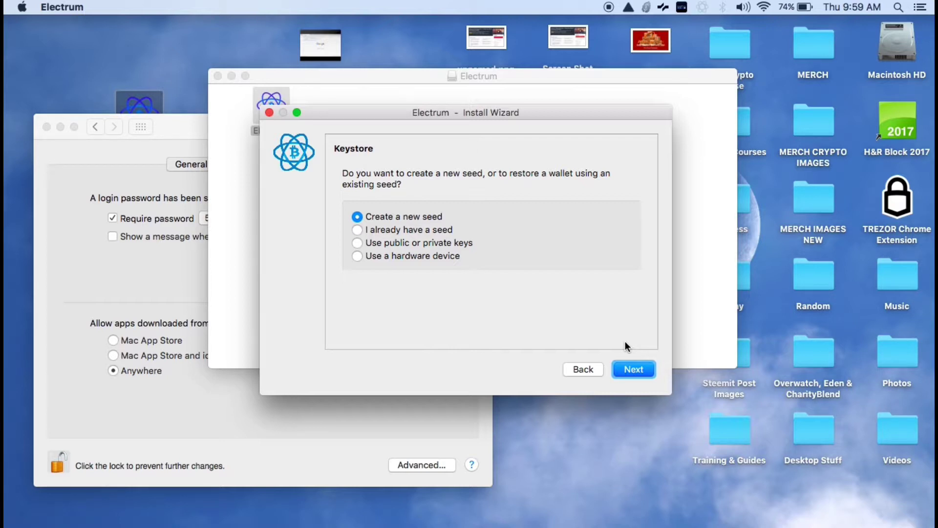
left_click(634, 369)
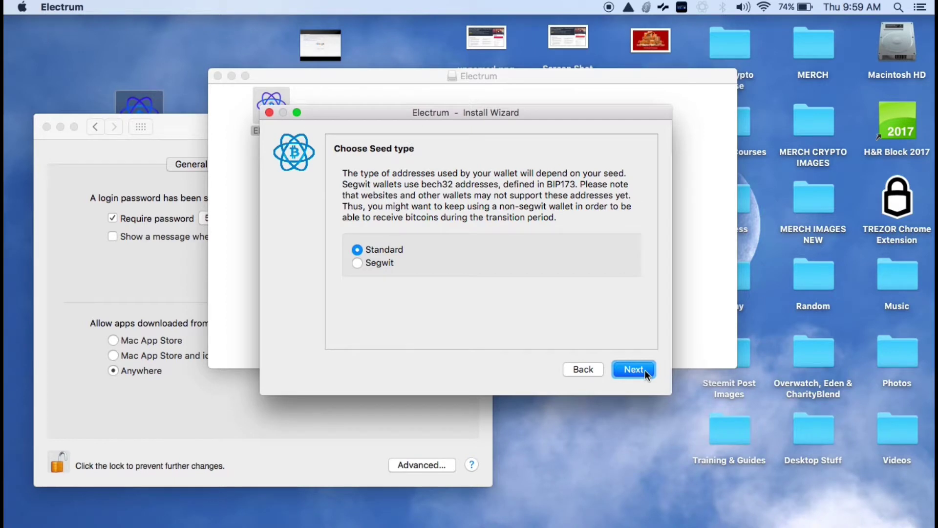
left_click(635, 370)
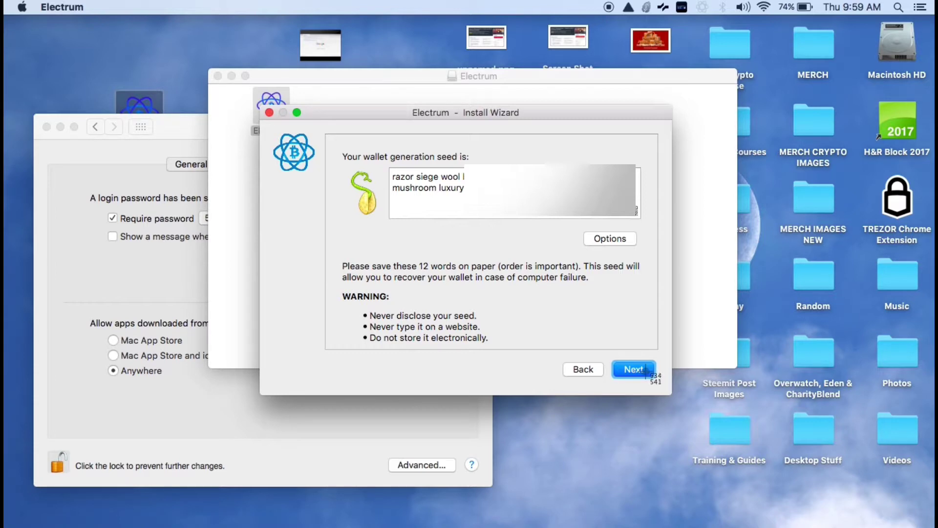
Step: Screenshot the 12-word seed, confirm it, and encrypt Desktop_wallet with a password
key("super+shift+4")
left_click_drag(388, 166, 631, 333)
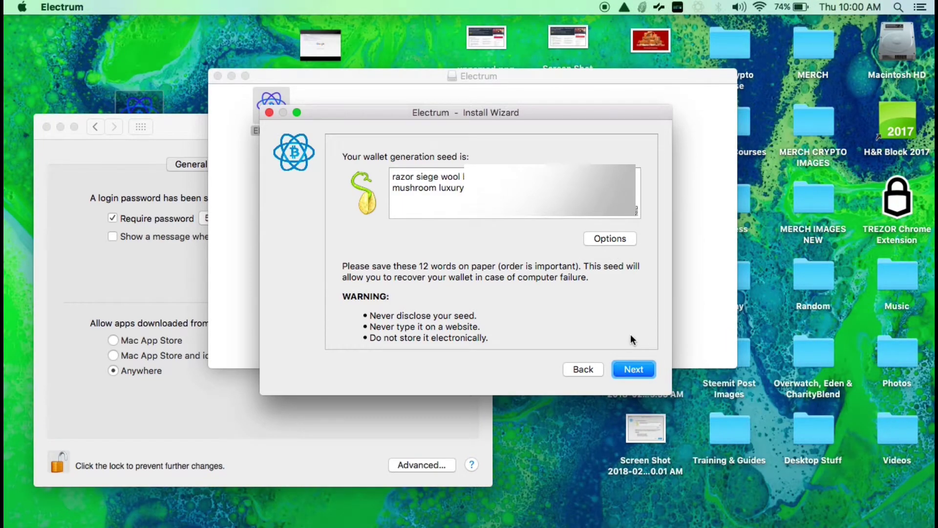
left_click(633, 370)
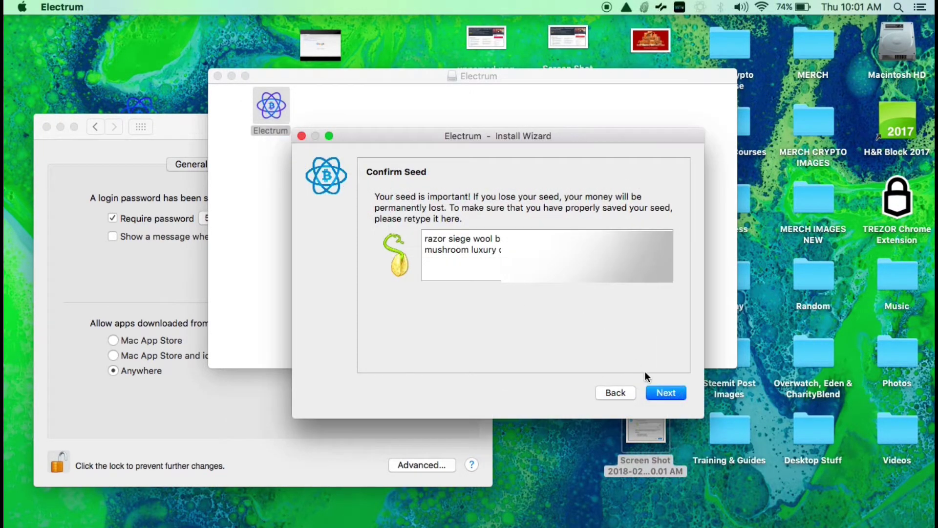
left_click(660, 395)
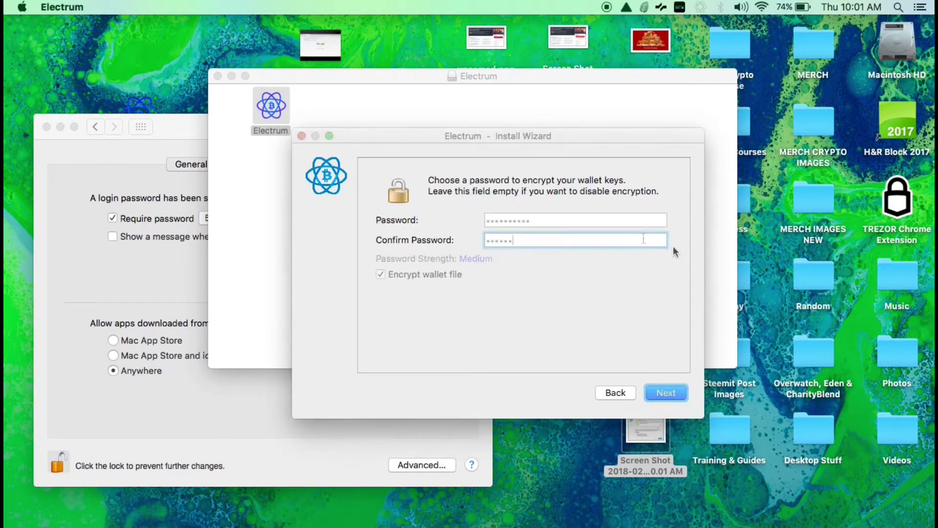
type("••••")
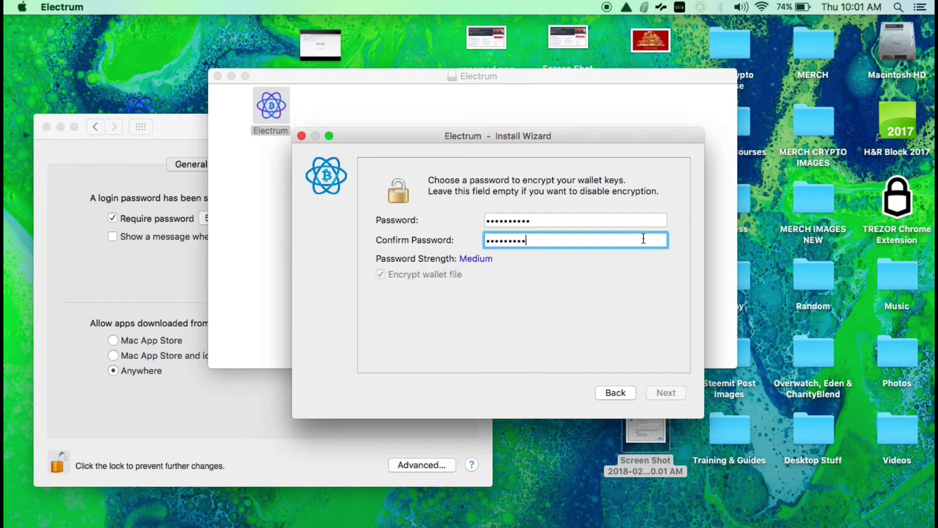
type("•")
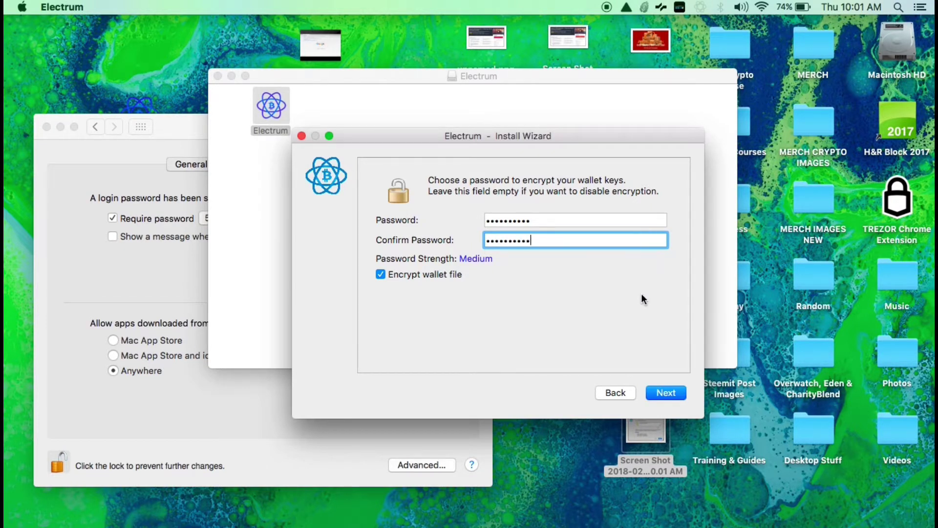
left_click(670, 395)
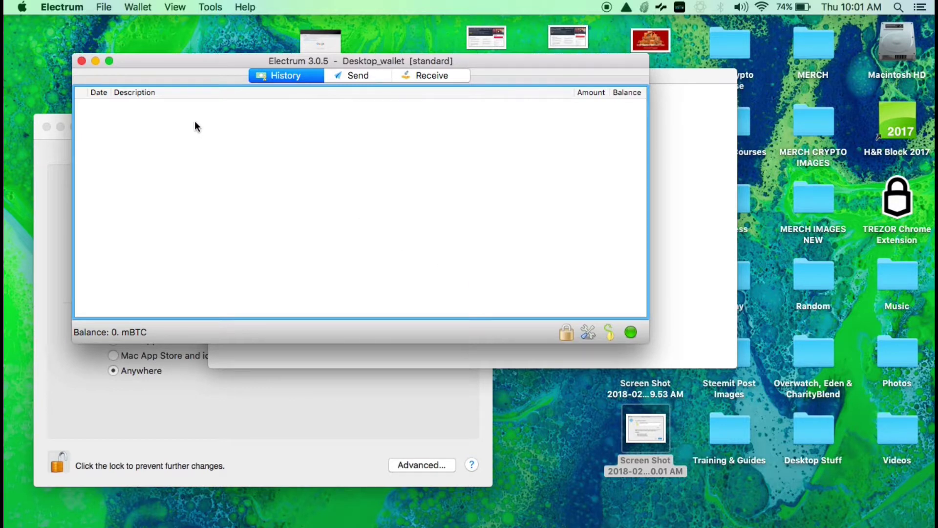
Step: Copy the wallet's receiving address from the Receive tab and switch to Chrome's Coinbase dashboard
left_click(109, 61)
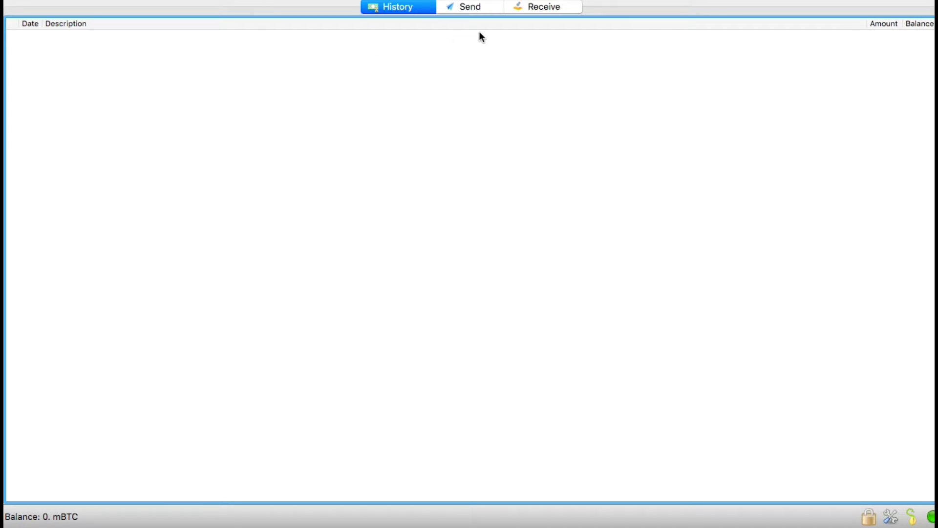
left_click(524, 6)
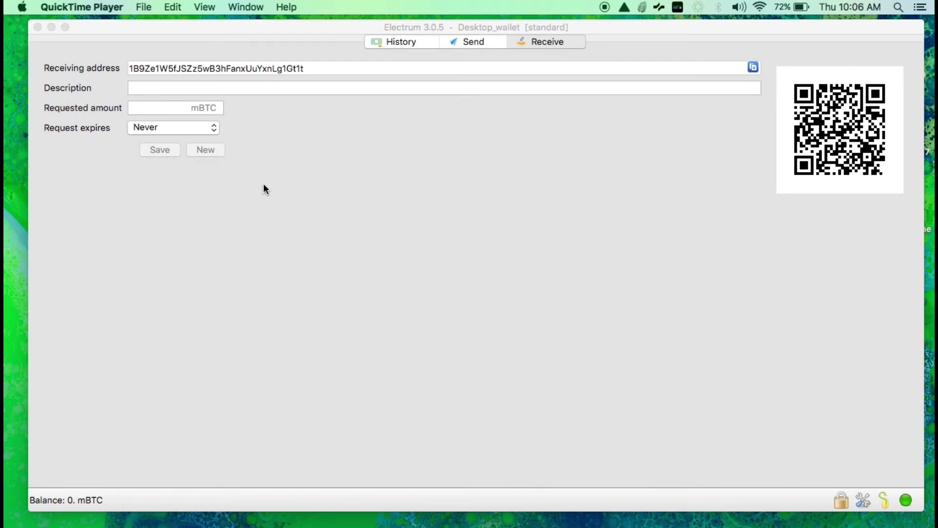
left_click(536, 43)
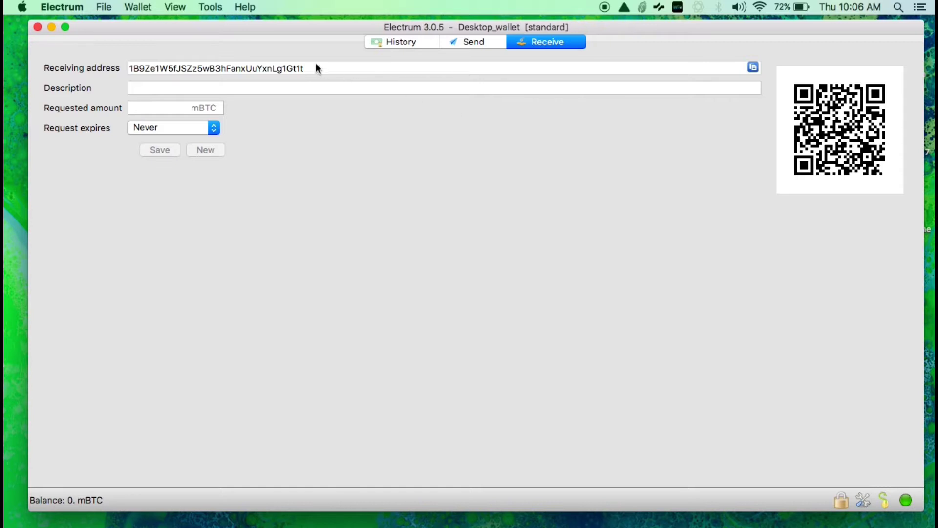
double_click(306, 71)
key("super+c")
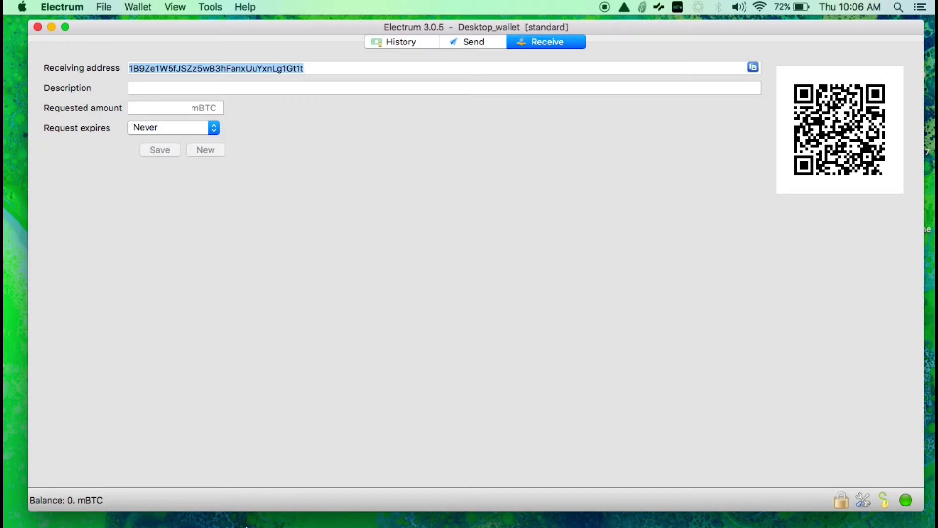
left_click(215, 509)
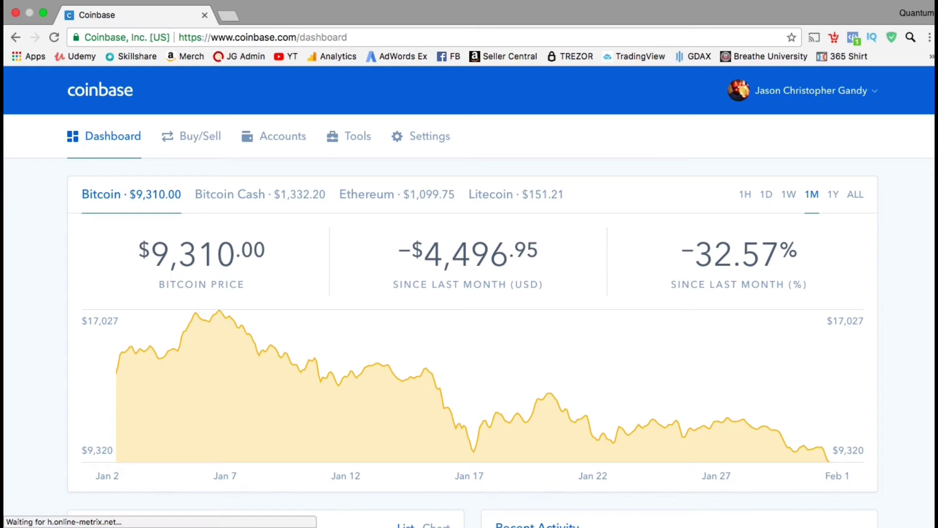
Step: Start a BTC send from My Wallet and paste the Electrum address as recipient
left_click(282, 153)
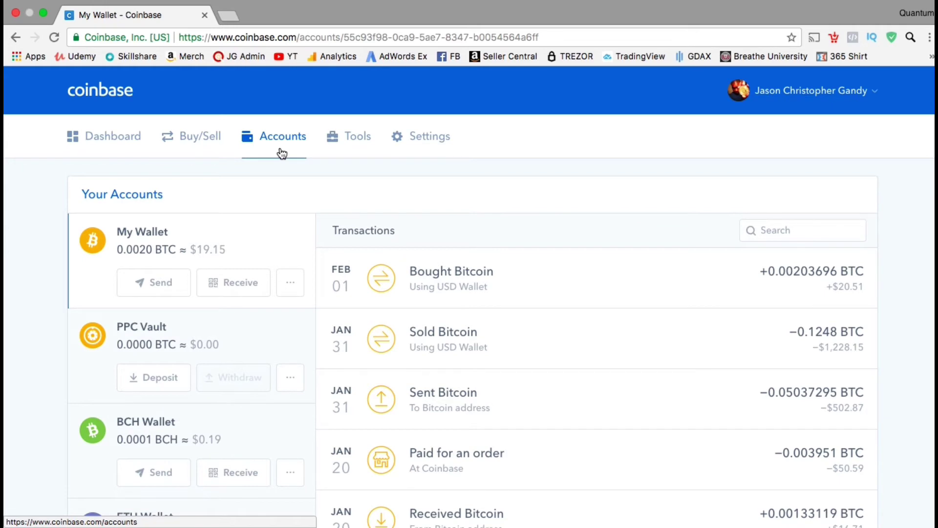
left_click(188, 285)
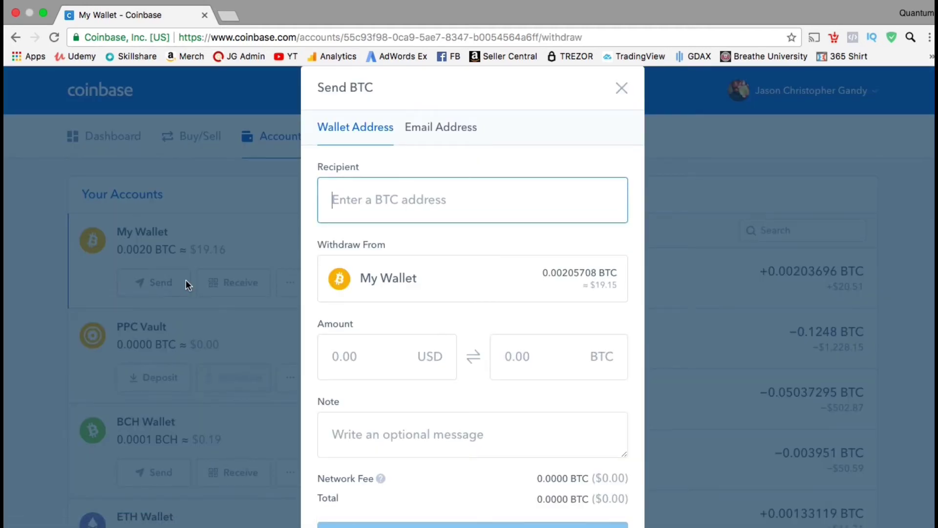
right_click(356, 201)
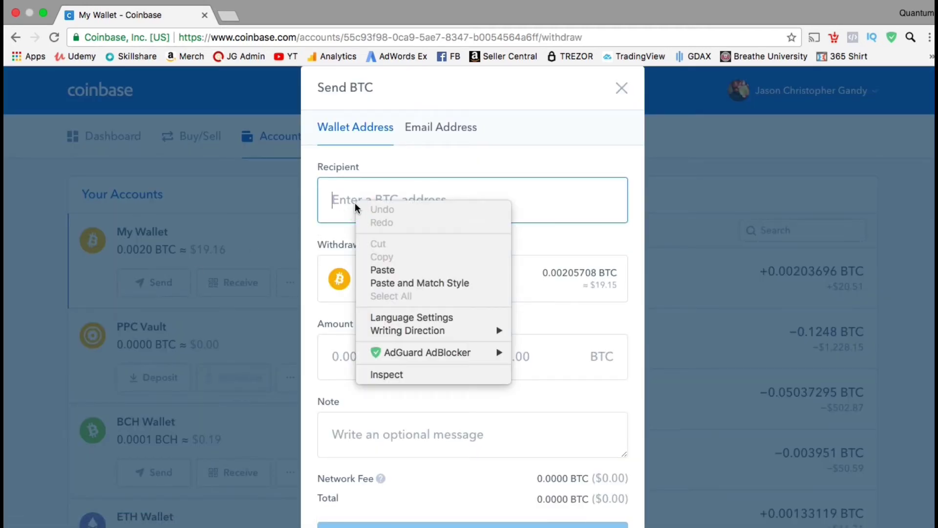
left_click(379, 269)
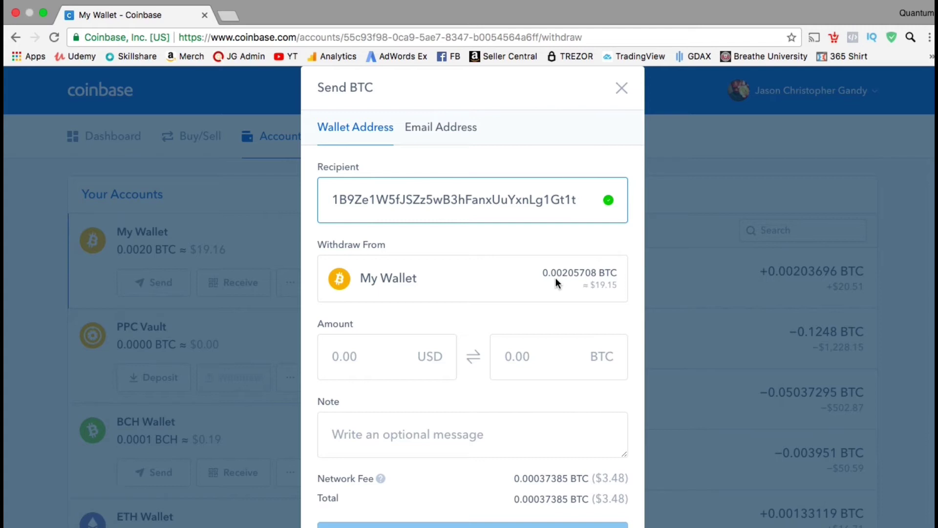
Step: Enter 10 USD as the Coinbase send amount with the note 'Desktop Wallet Example'
left_click(385, 366)
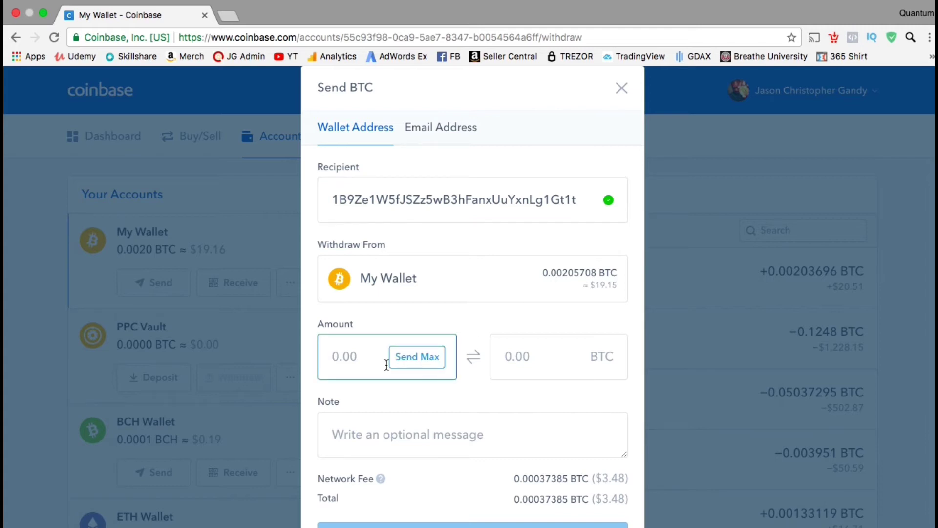
type("10")
left_click(577, 398)
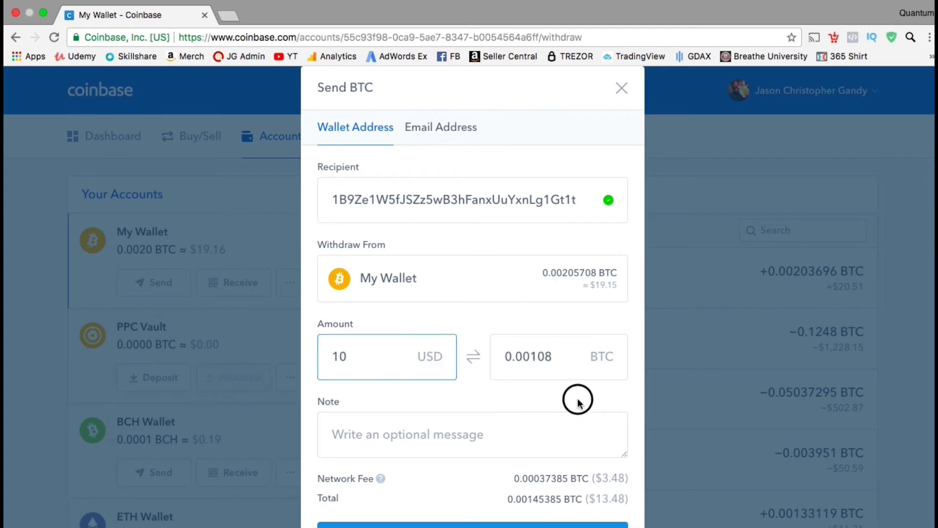
scroll(578, 398, "down", 2)
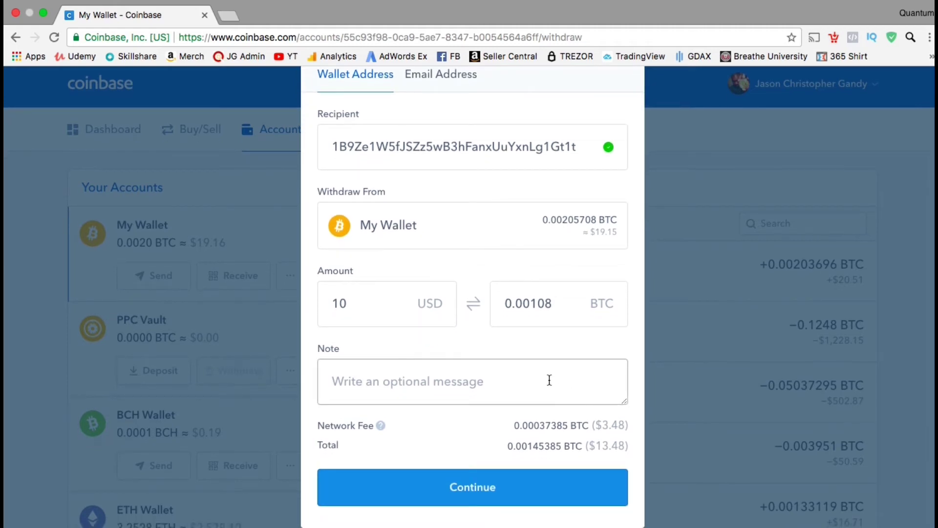
left_click(549, 381)
type("Deskt")
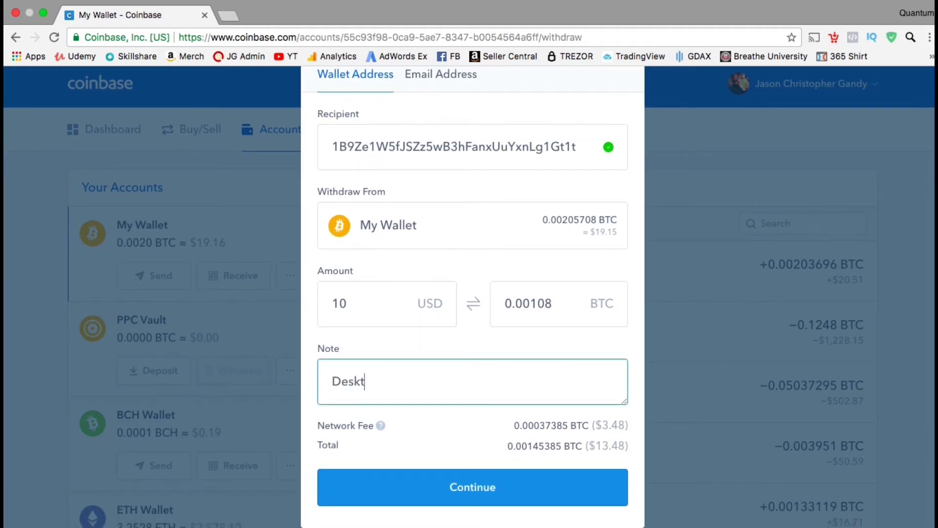
type("op Wallete")
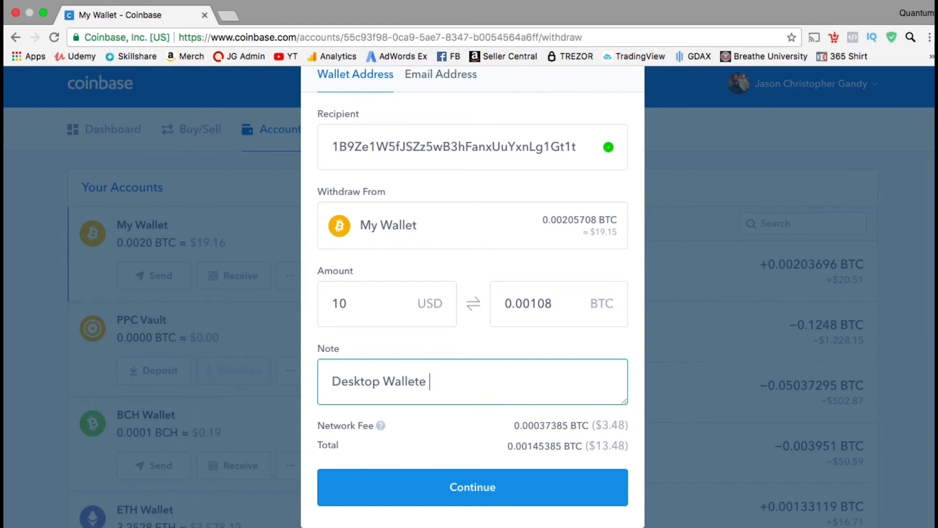
key("BackSpace")
type("Example")
Step: Review and confirm sending 0.00108 BTC, then minimize Chrome to reveal Electrum
left_click(522, 492)
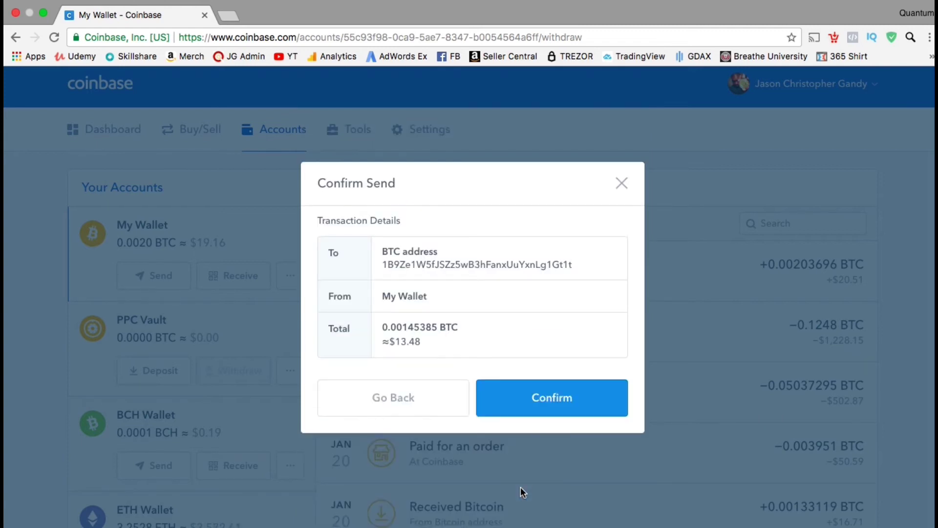
left_click(551, 409)
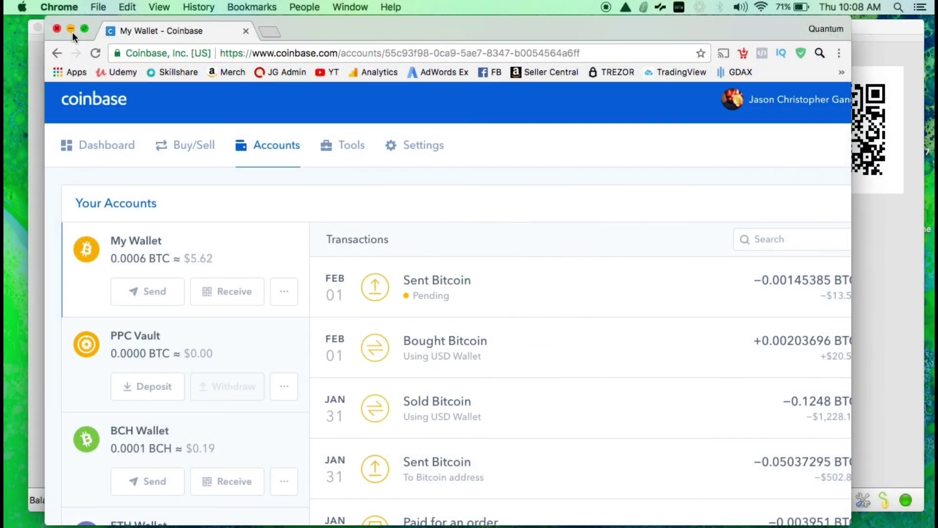
left_click(72, 31)
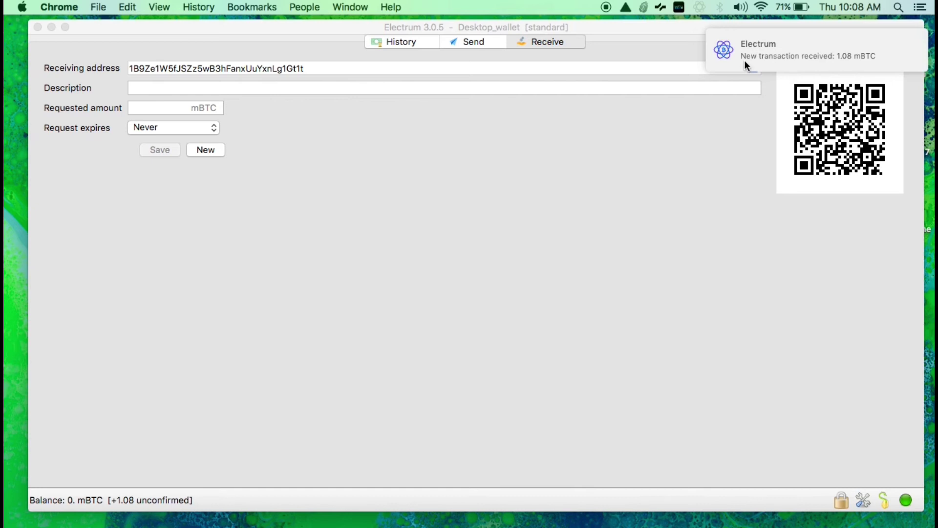
Step: In the maximized History view, open the details of the unconfirmed 1.08 mBTC incoming transaction
left_click(407, 42)
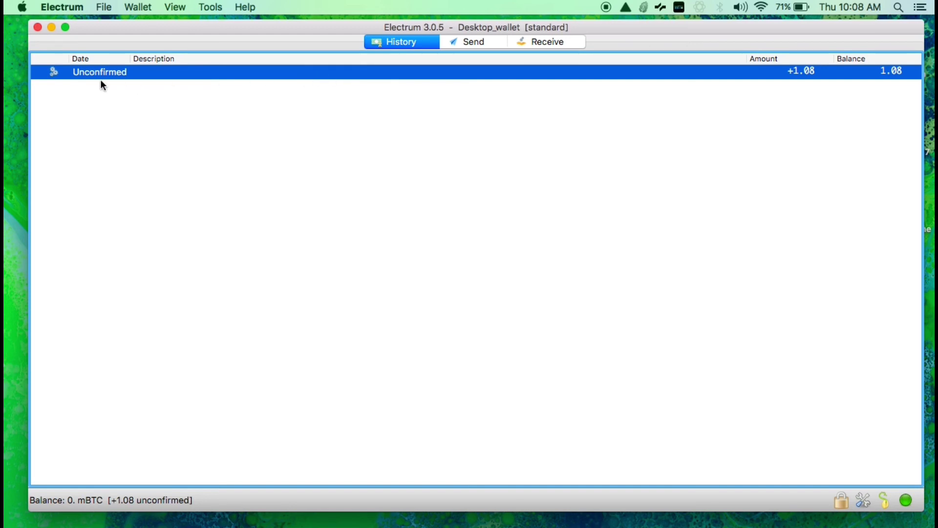
left_click(66, 27)
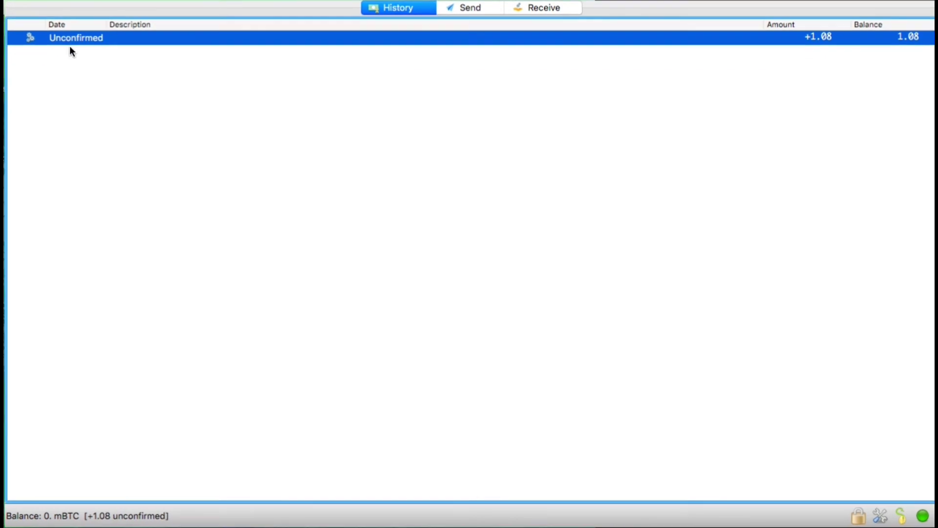
double_click(29, 39)
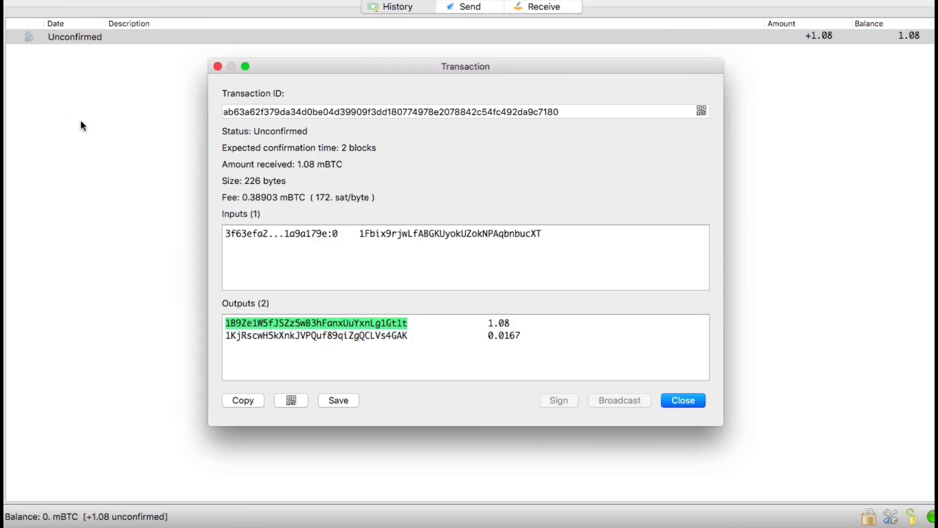